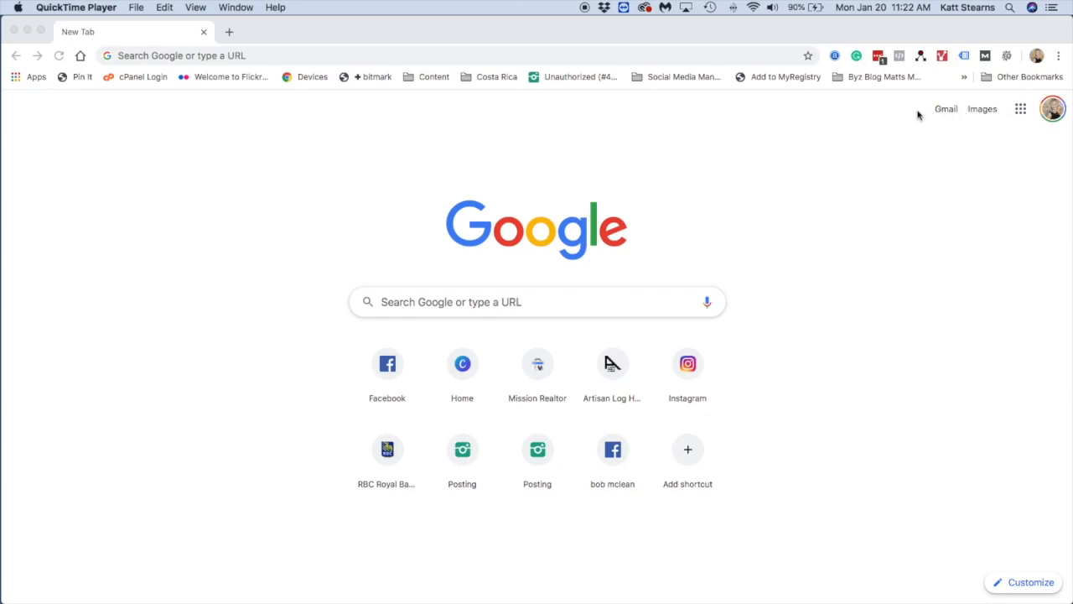
# - Go to google.com/business and open the management page for the account's business locations
pyautogui.click(223, 57)
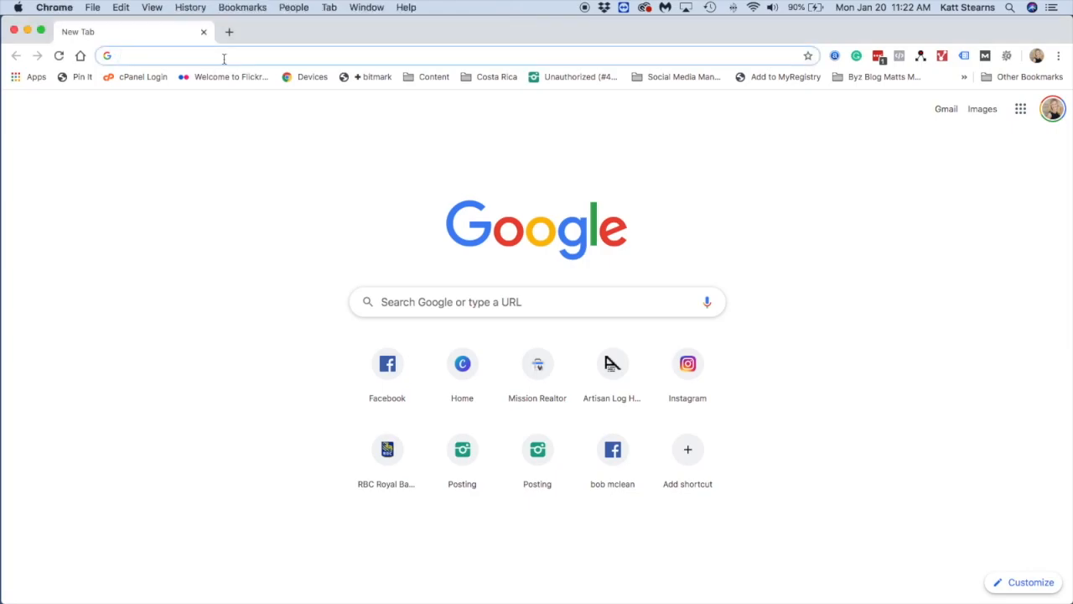
pyautogui.write('g')
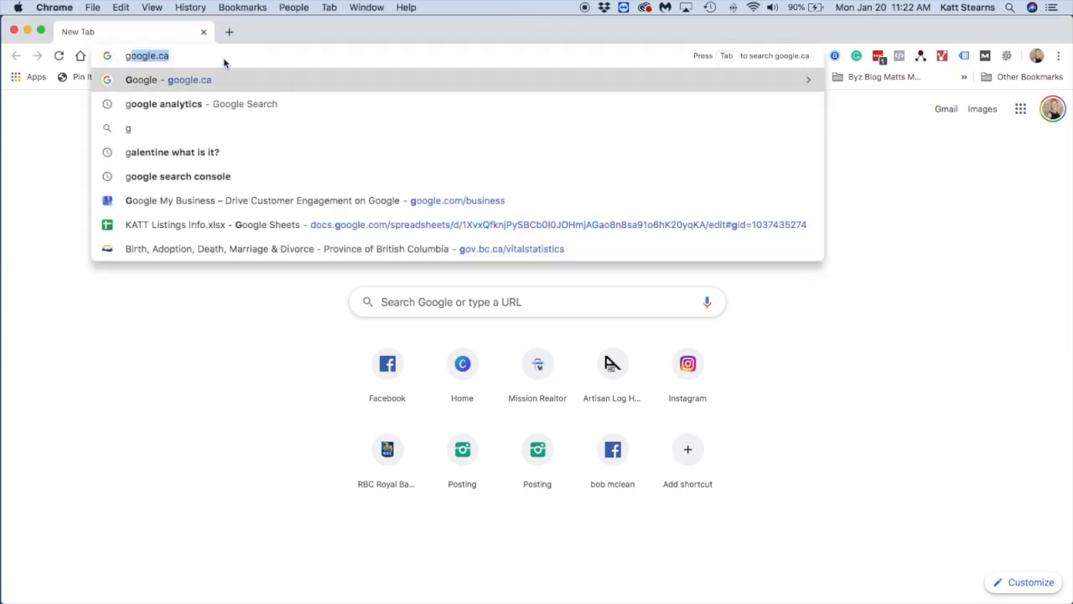
pyautogui.write('oogle.co')
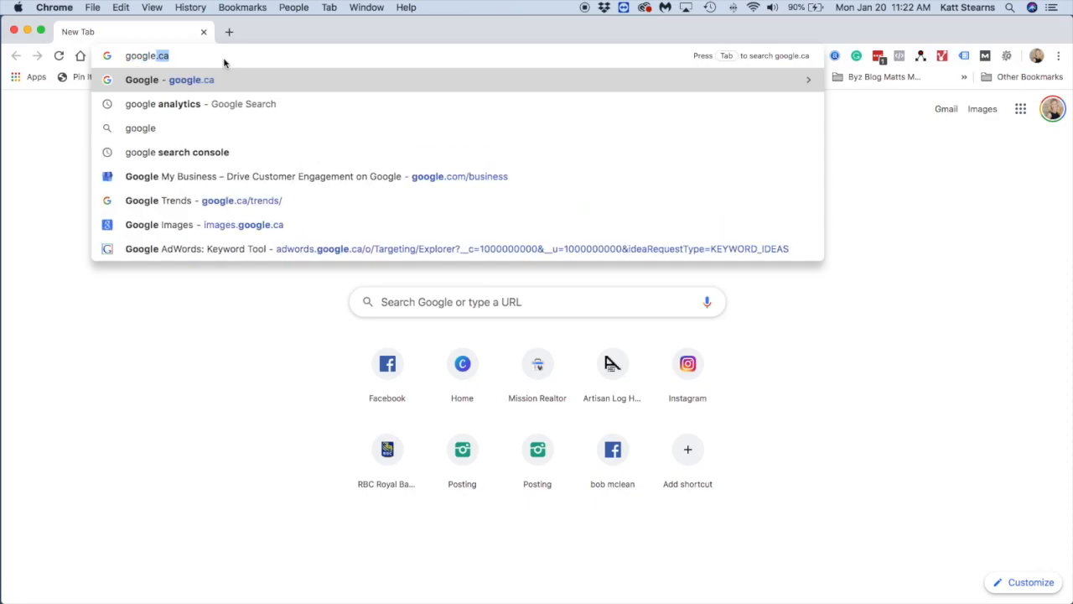
pyautogui.write('m/business')
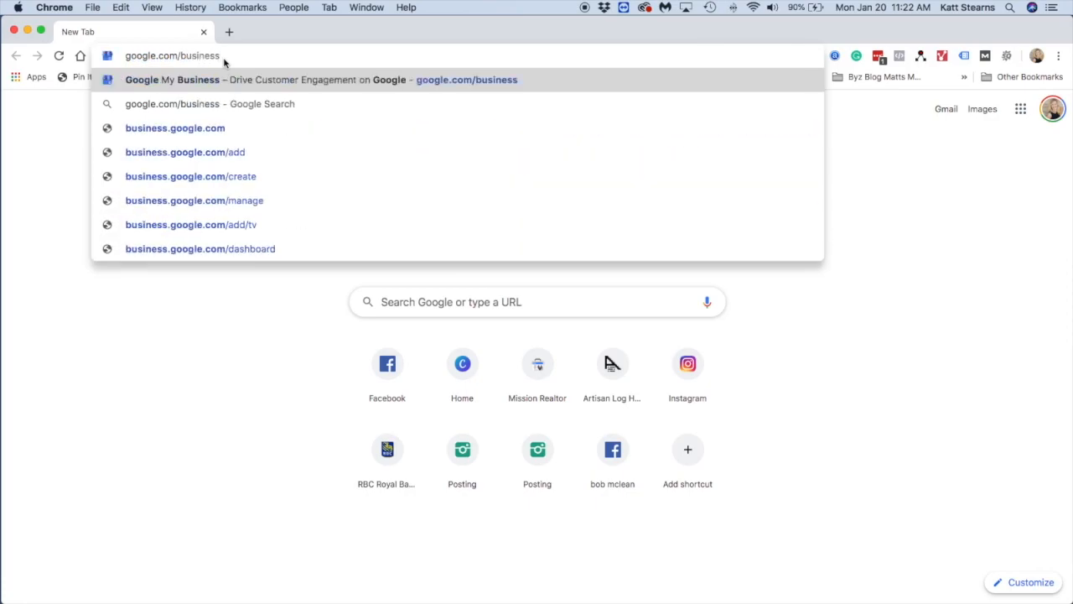
pyautogui.press('Return')
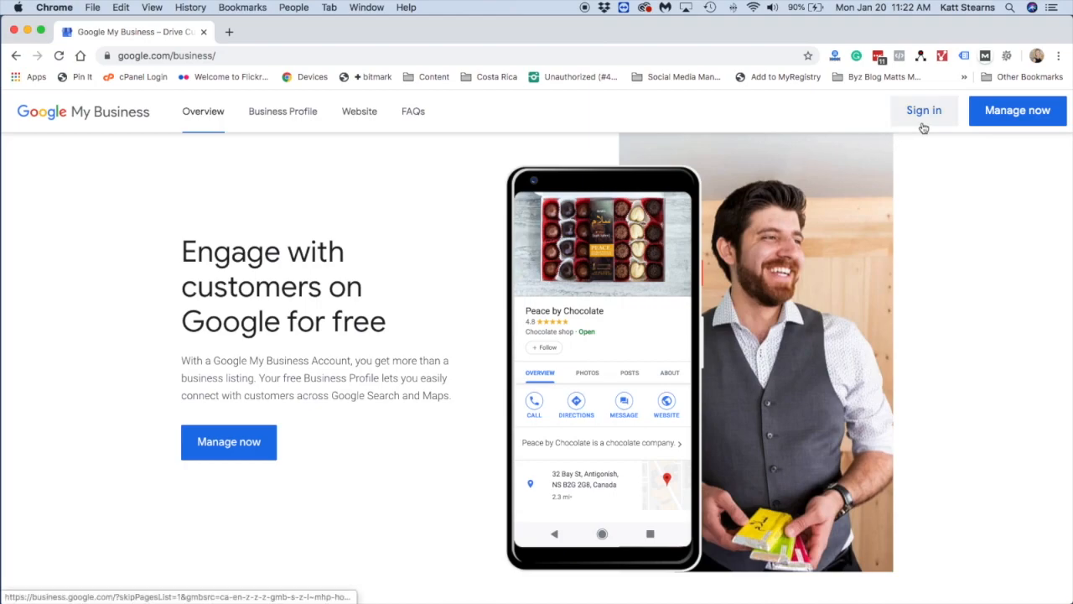
pyautogui.click(998, 117)
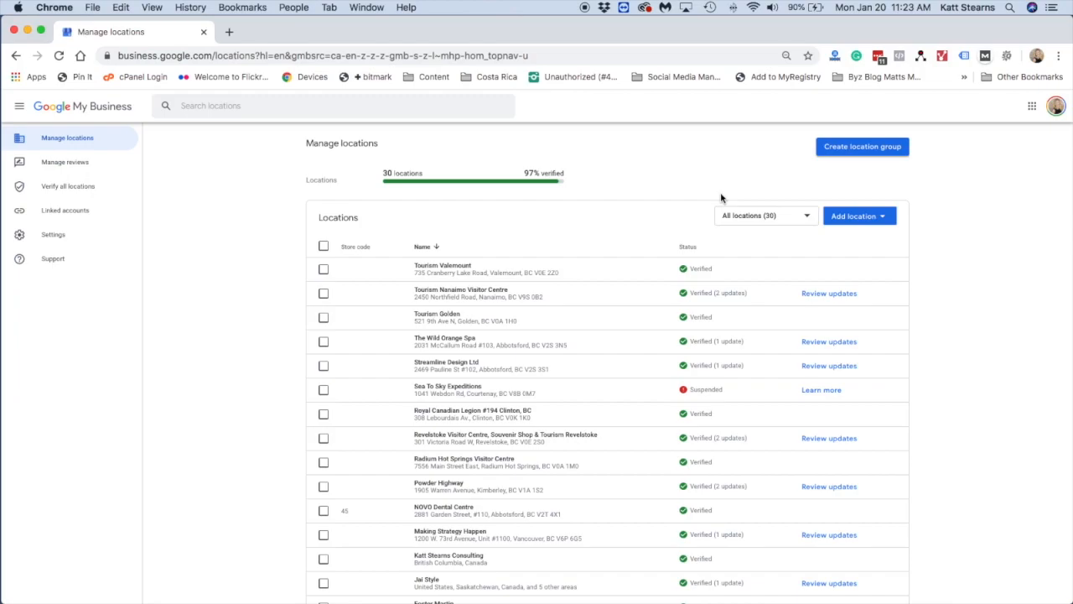
# - Start adding a location and create a new business named Abc Coffee Shop, accepting the name to continue
pyautogui.click(891, 223)
pyautogui.click(870, 243)
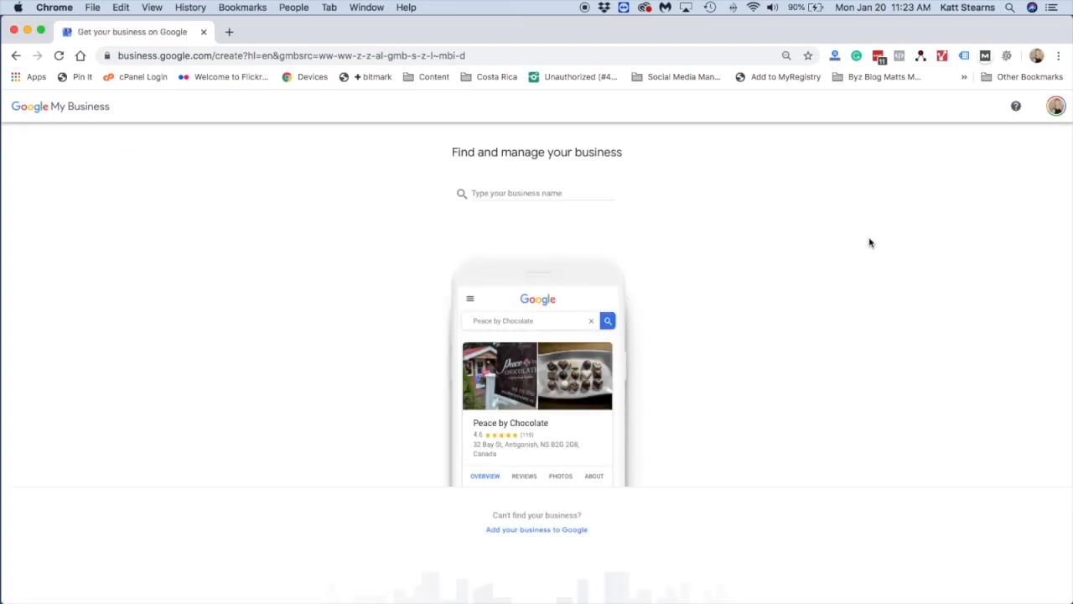
pyautogui.click(499, 193)
pyautogui.write('Abc ')
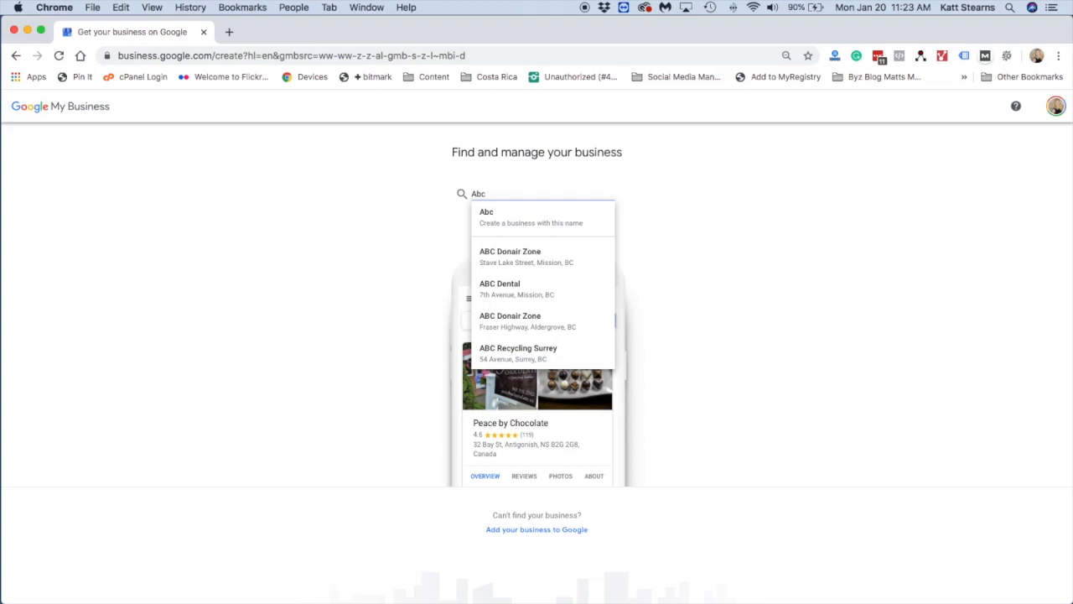
pyautogui.write('Coffee')
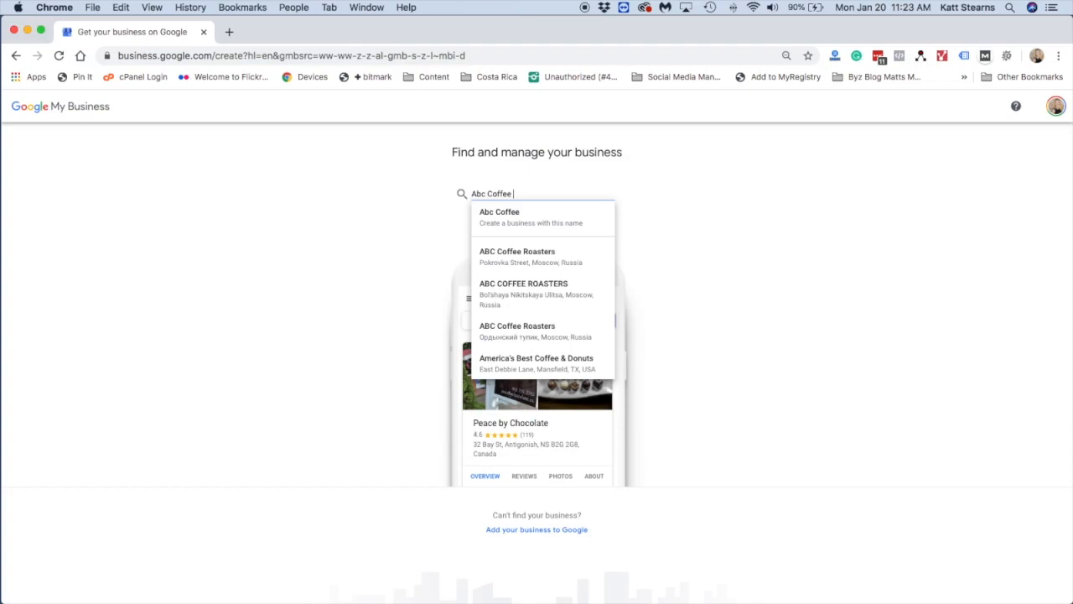
pyautogui.write(' Shop')
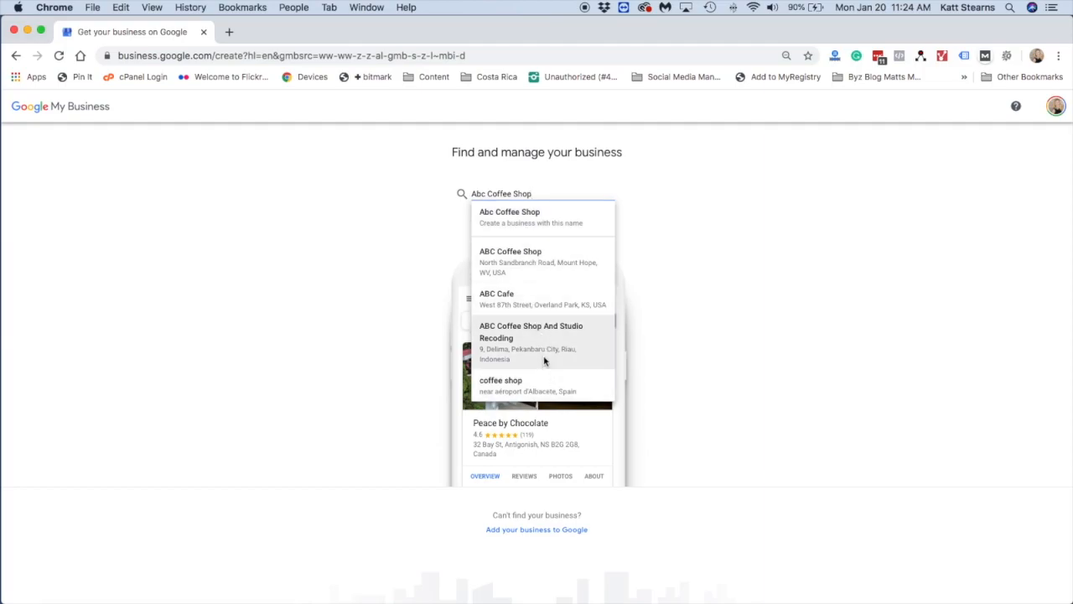
pyautogui.click(560, 227)
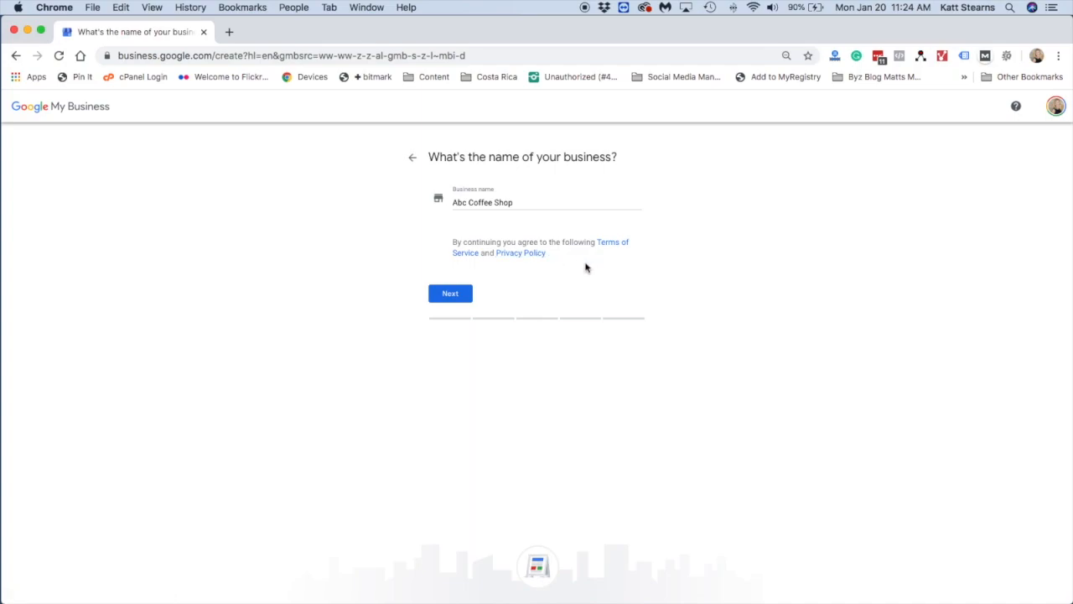
pyautogui.click(453, 294)
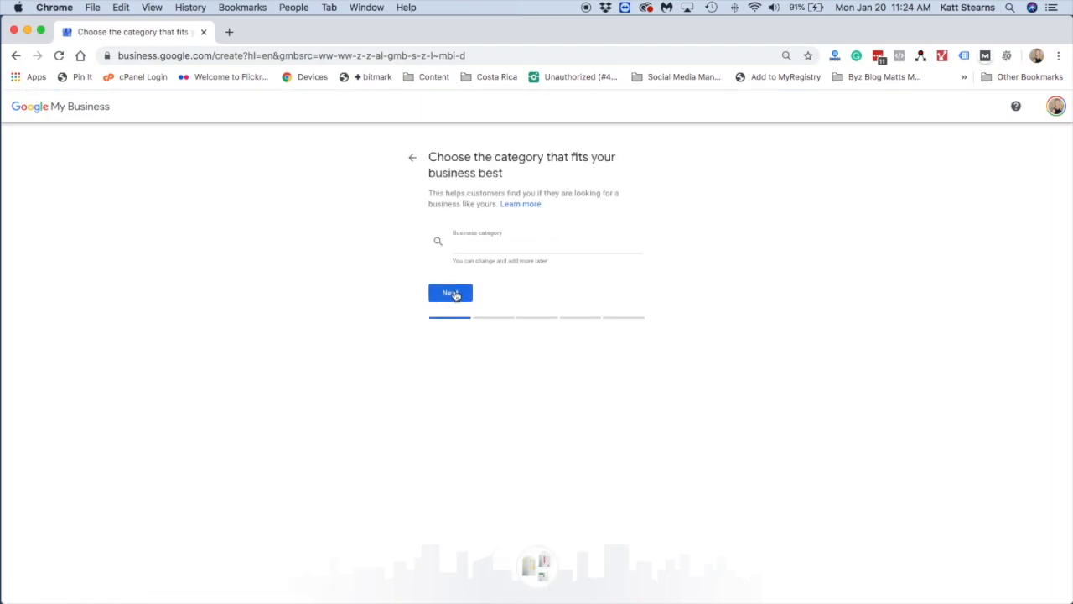
# - Set the business category to Coffee shop and continue
pyautogui.click(481, 240)
pyautogui.write('coff')
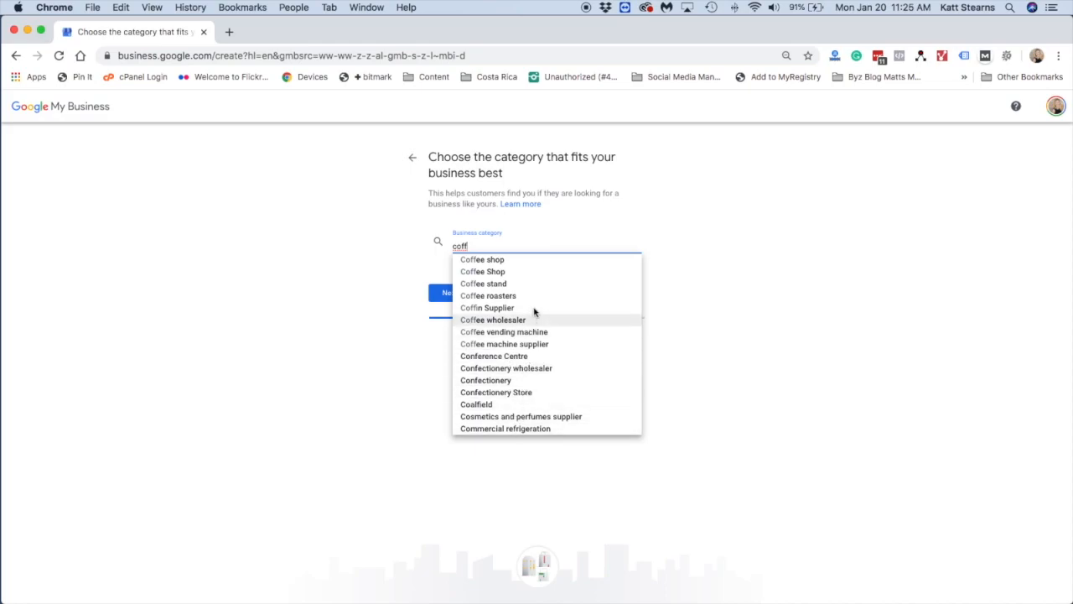
pyautogui.click(517, 261)
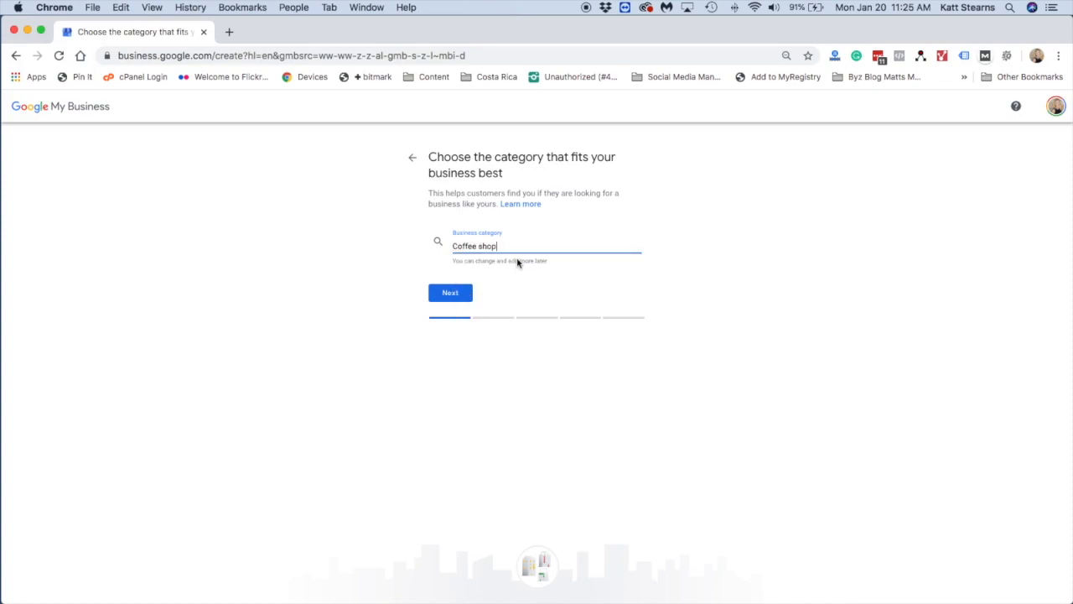
pyautogui.click(449, 291)
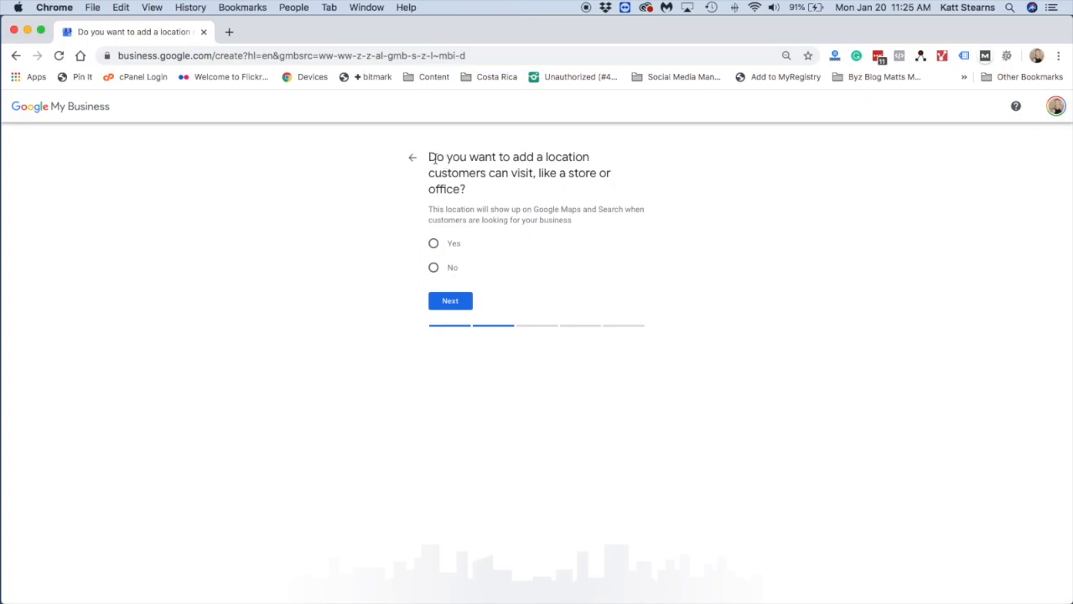
# - Answer Yes to adding a location customers can visit, and continue
pyautogui.moveTo(429, 156); pyautogui.dragTo(483, 189)
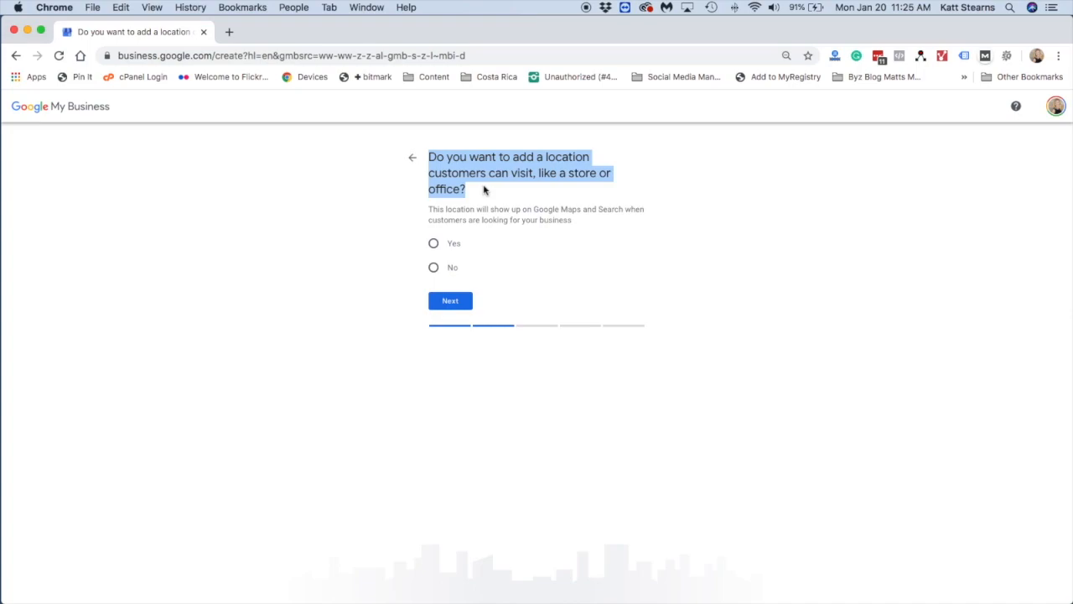
pyautogui.click(483, 190)
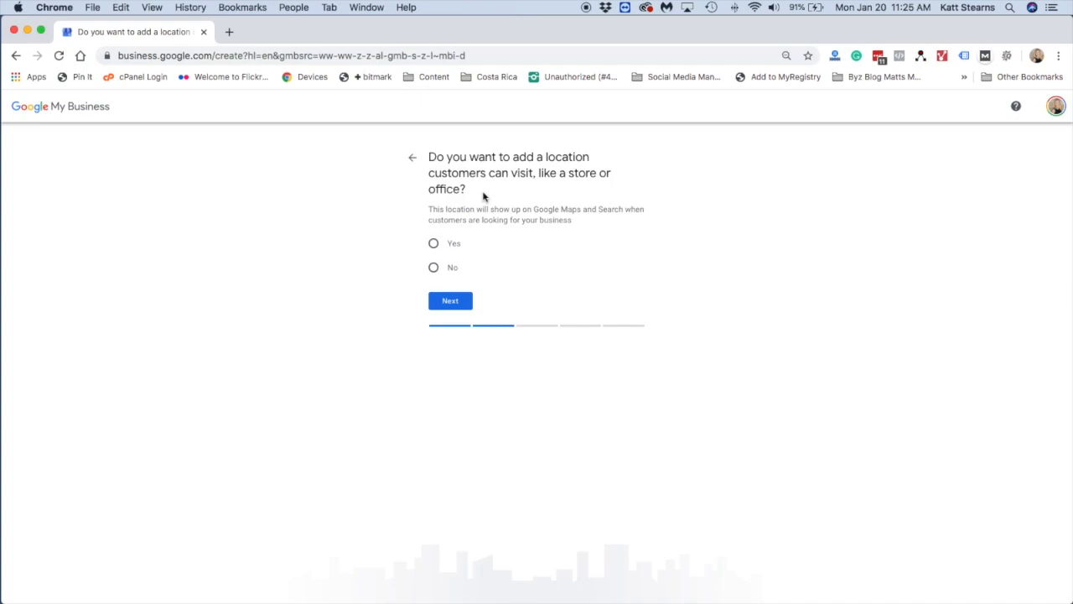
pyautogui.click(433, 244)
pyautogui.click(460, 305)
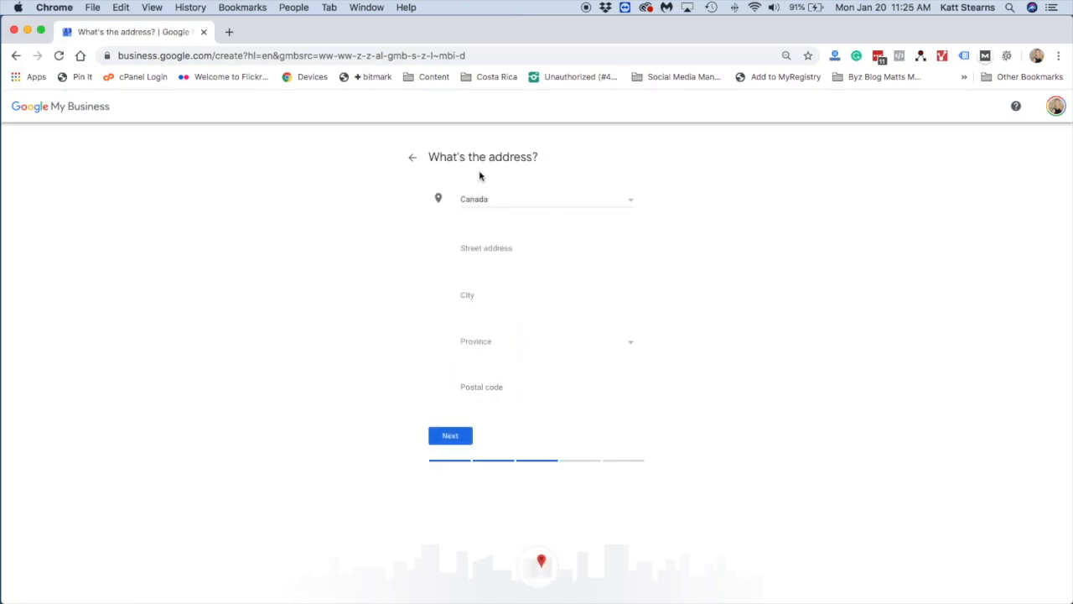
# - Fill in the business's street address, city and postal code from the saved address, choose British Columbia as the province, and continue
pyautogui.click(490, 245)
pyautogui.click(412, 244)
pyautogui.click(468, 248)
pyautogui.write('12')
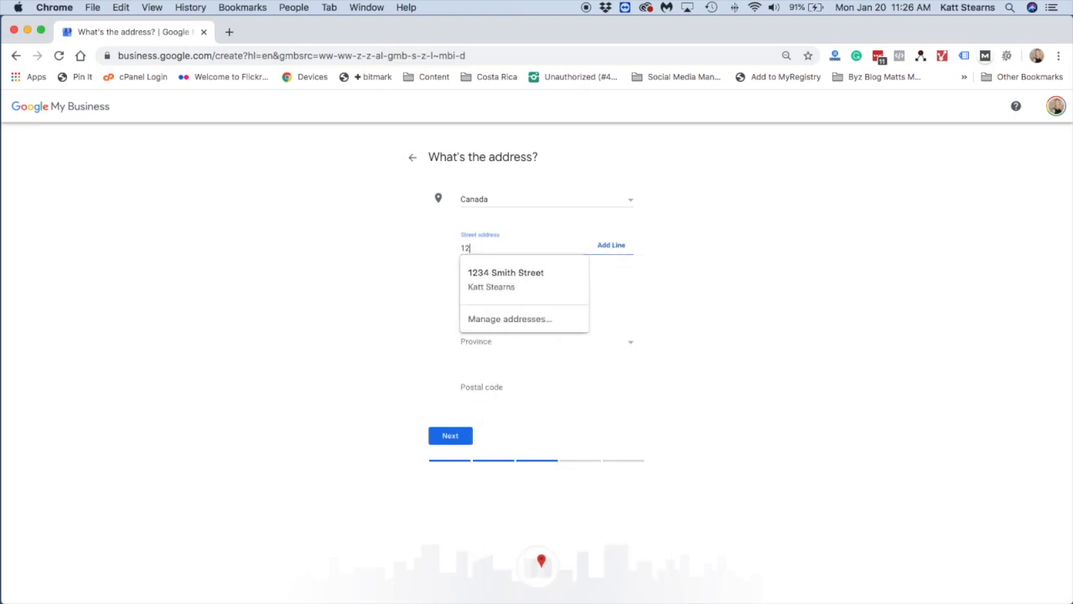
pyautogui.click(492, 271)
pyautogui.click(703, 281)
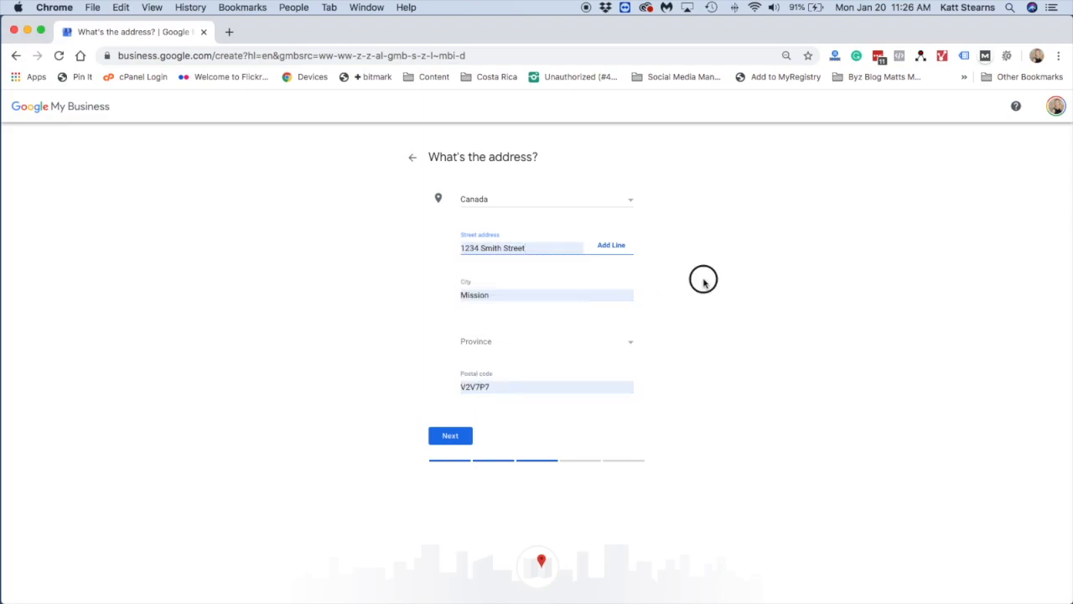
pyautogui.click(505, 347)
pyautogui.click(501, 385)
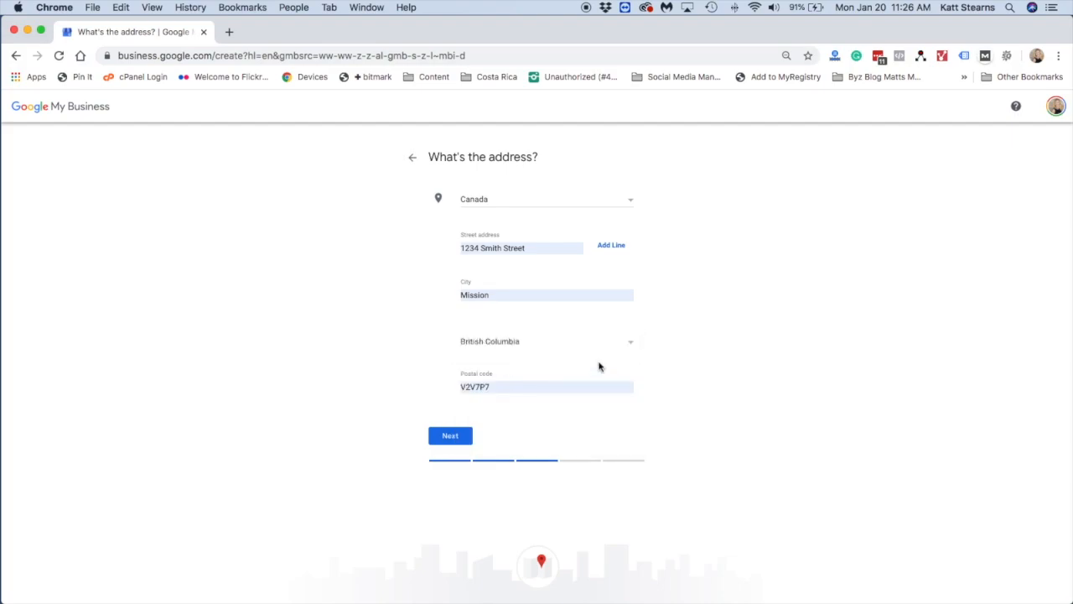
pyautogui.click(453, 442)
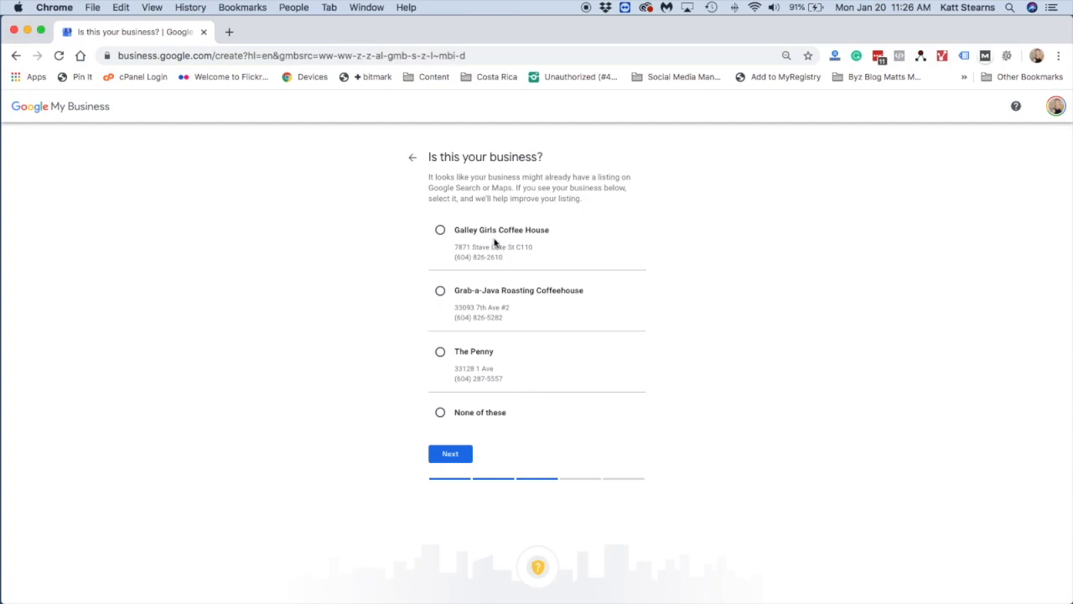
# - Choose None of these for the suggested existing listings and continue
pyautogui.click(440, 232)
pyautogui.click(440, 414)
pyautogui.click(453, 454)
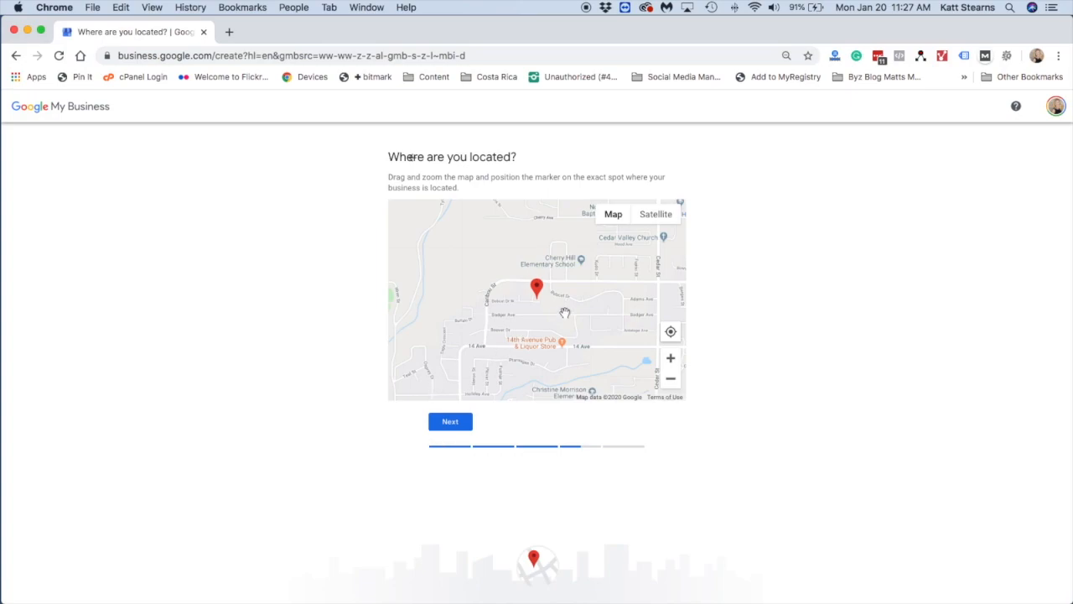
# - Move the map marker to the shopping area between Canadian Tire and London Drugs, north of London Ave
pyautogui.moveTo(537, 287)
pyautogui.mouseDown()
pyautogui.moveTo(525, 299)
pyautogui.moveTo(529, 270)
pyautogui.moveTo(517, 388)
pyautogui.moveTo(505, 298)
pyautogui.mouseUp()
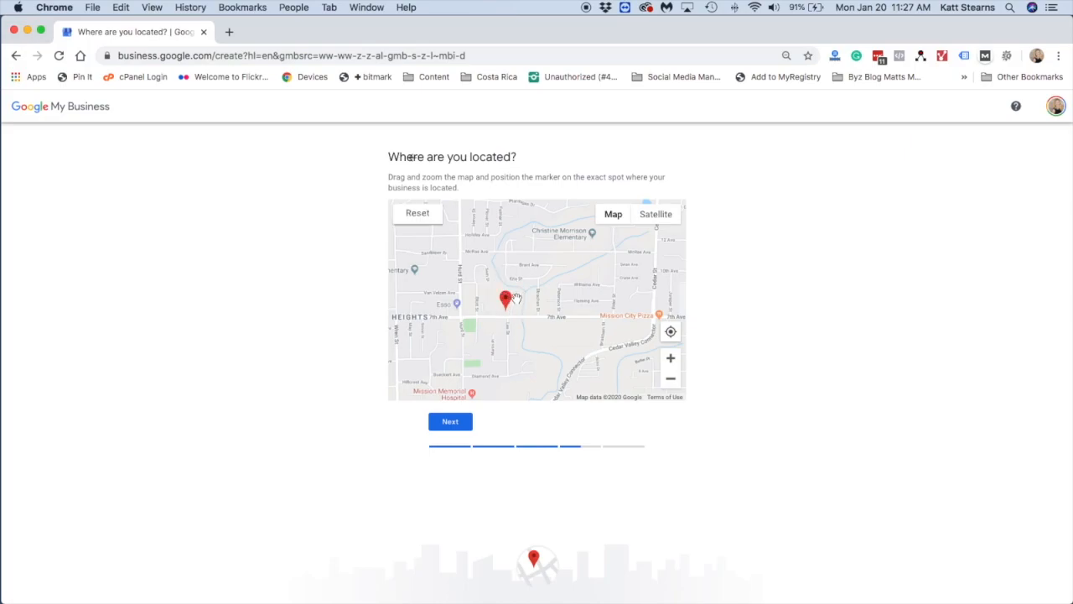
pyautogui.click(669, 359)
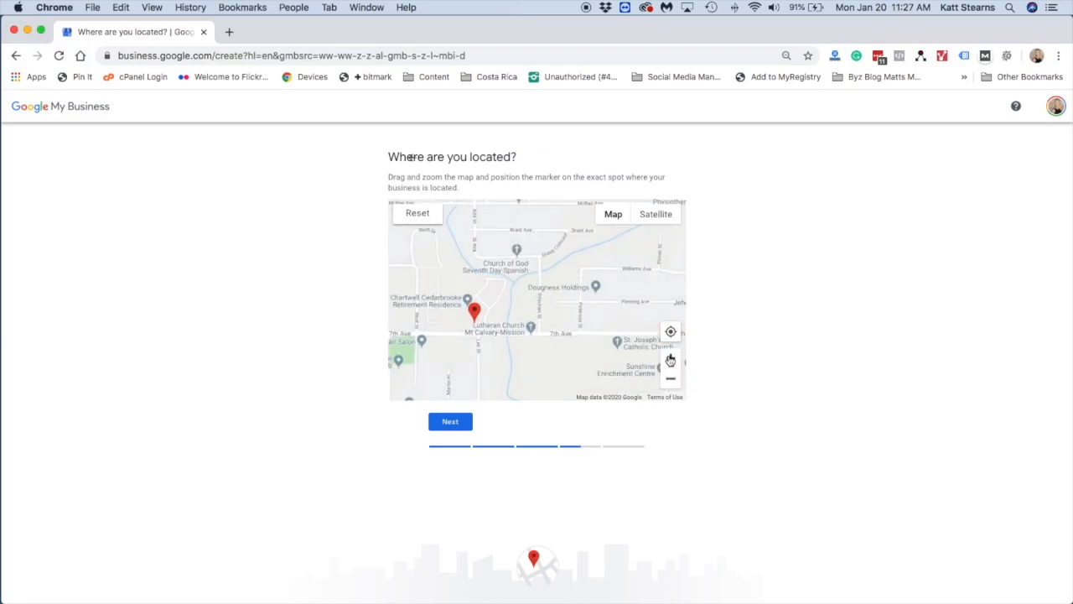
pyautogui.moveTo(550, 366); pyautogui.dragTo(551, 363)
pyautogui.moveTo(475, 314)
pyautogui.mouseDown()
pyautogui.moveTo(494, 394)
pyautogui.moveTo(623, 263)
pyautogui.moveTo(639, 277)
pyautogui.mouseUp()
pyautogui.moveTo(594, 360); pyautogui.dragTo(415, 344)
pyautogui.moveTo(476, 261)
pyautogui.mouseDown()
pyautogui.moveTo(515, 271)
pyautogui.moveTo(518, 292)
pyautogui.mouseUp()
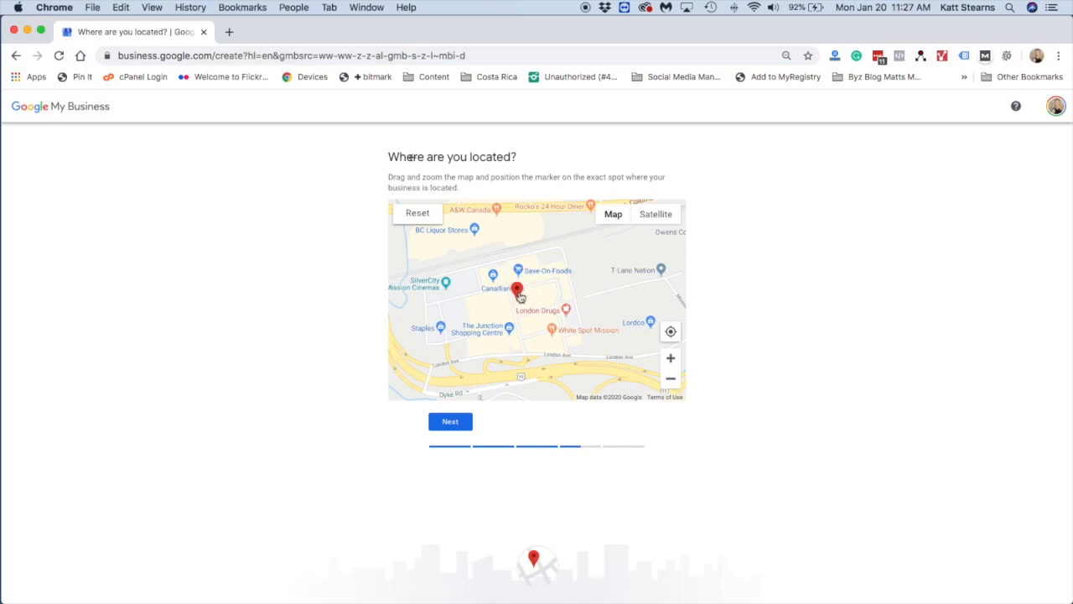
# - Place the location marker on the building between Starbucks and Mission Junction Sushi, and confirm the location
pyautogui.click(672, 360)
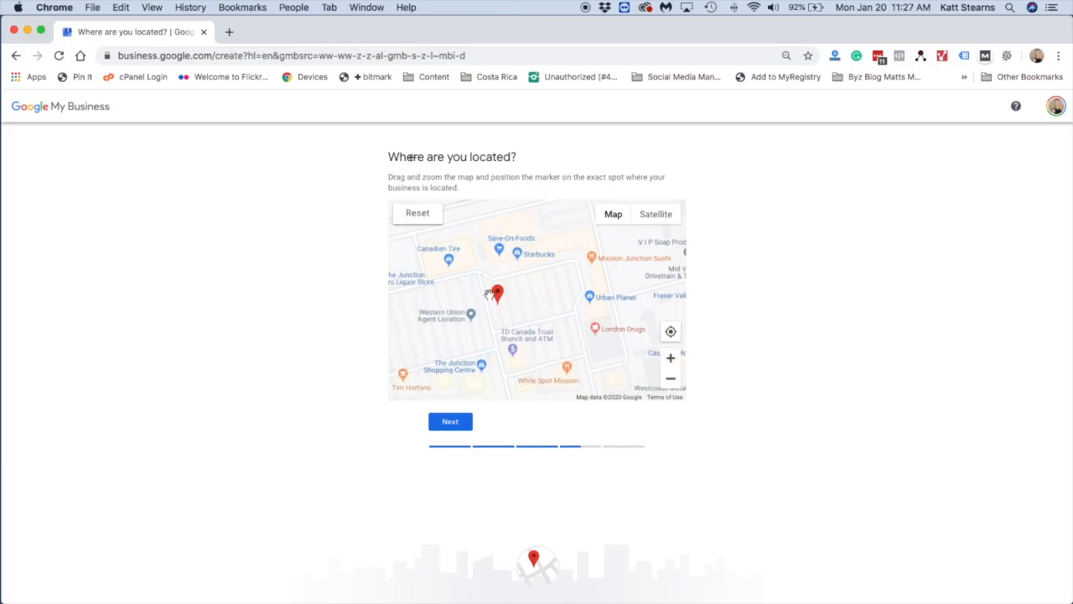
pyautogui.moveTo(498, 297)
pyautogui.mouseDown()
pyautogui.moveTo(577, 233)
pyautogui.moveTo(566, 237)
pyautogui.mouseUp()
pyautogui.moveTo(567, 240); pyautogui.dragTo(565, 238)
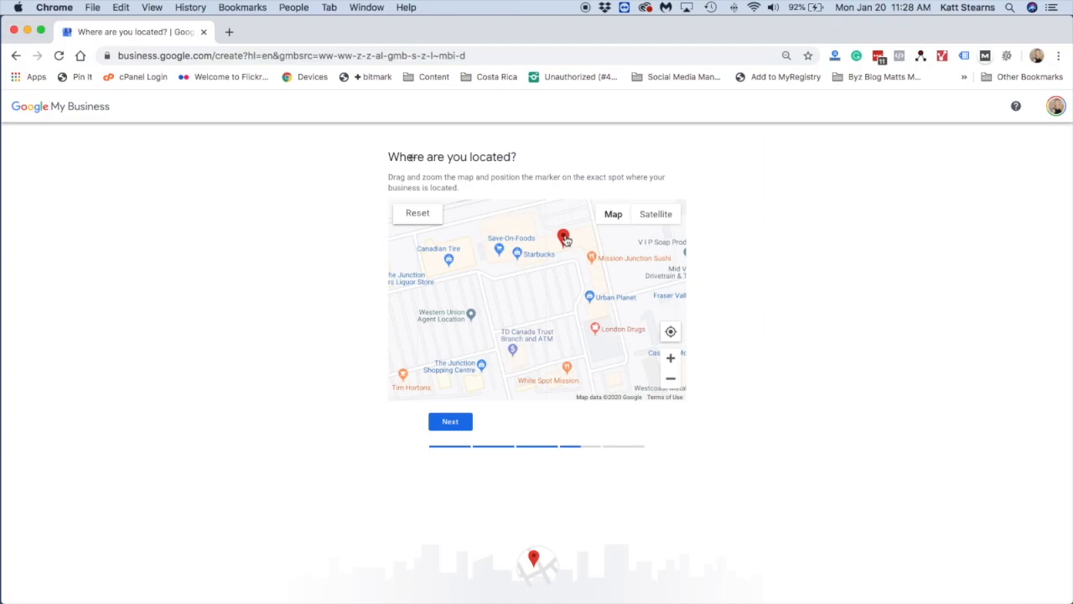
pyautogui.moveTo(566, 240)
pyautogui.mouseDown()
pyautogui.moveTo(541, 246)
pyautogui.moveTo(570, 237)
pyautogui.mouseUp()
pyautogui.click(449, 422)
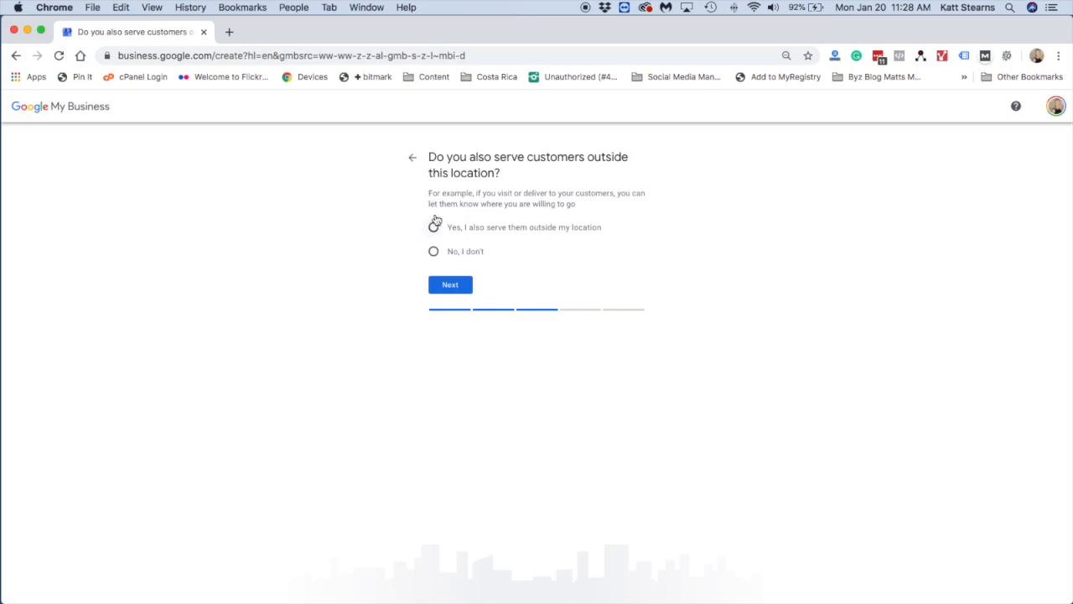
# - Answer "No, I don't" to serving customers outside this location, and continue
pyautogui.click(434, 253)
pyautogui.click(450, 284)
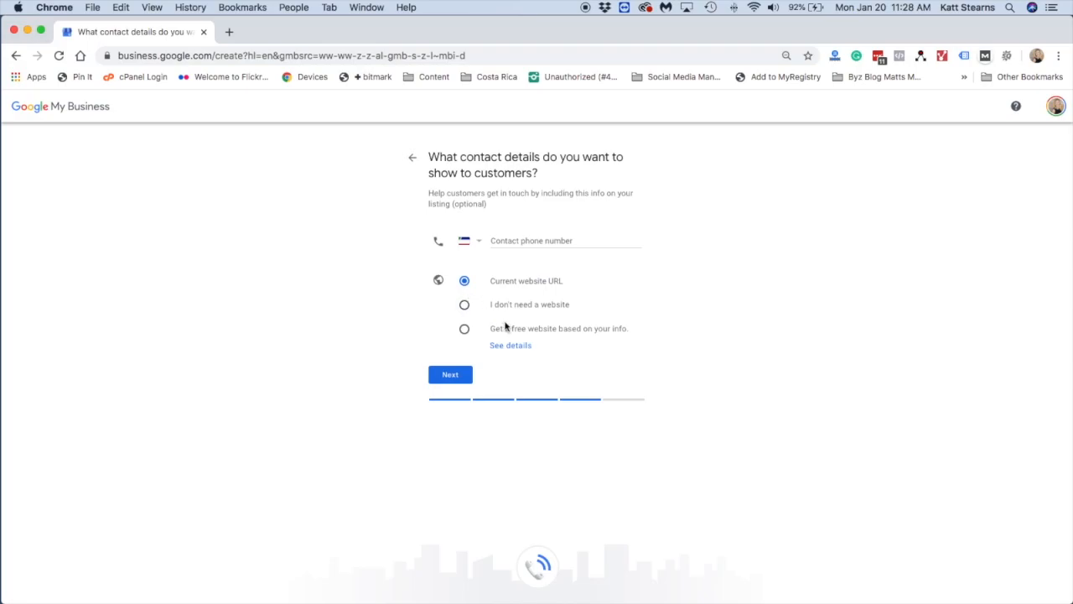
# - Enter the contact phone number, select "I don't need a website", and submit the contact details
pyautogui.click(465, 330)
pyautogui.click(464, 307)
pyautogui.click(502, 241)
pyautogui.write('1800')
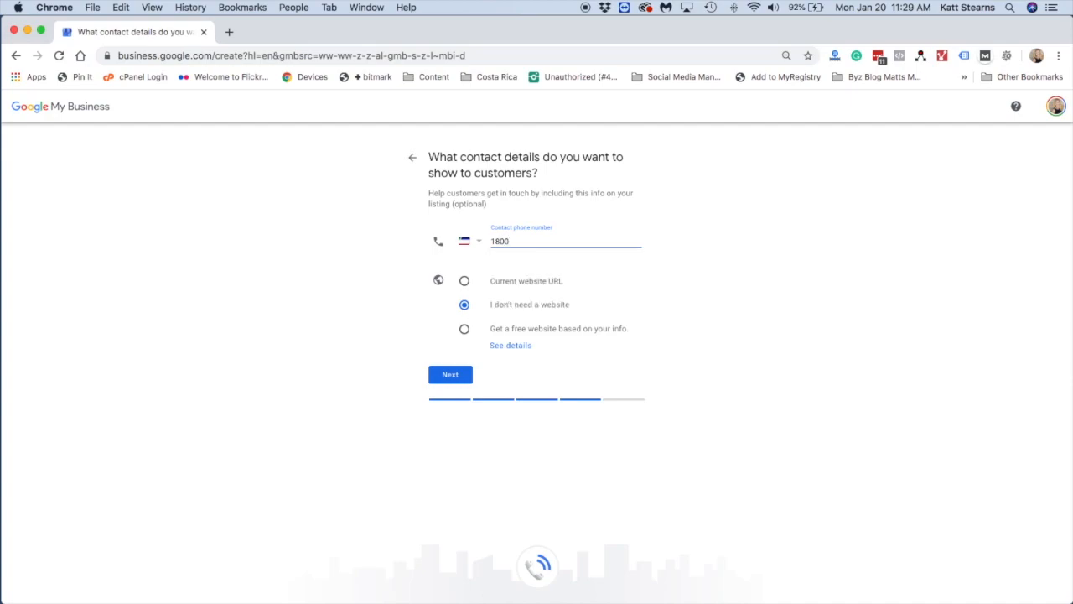
pyautogui.press('BackSpace')
pyautogui.write('0222-2222')
pyautogui.click(464, 281)
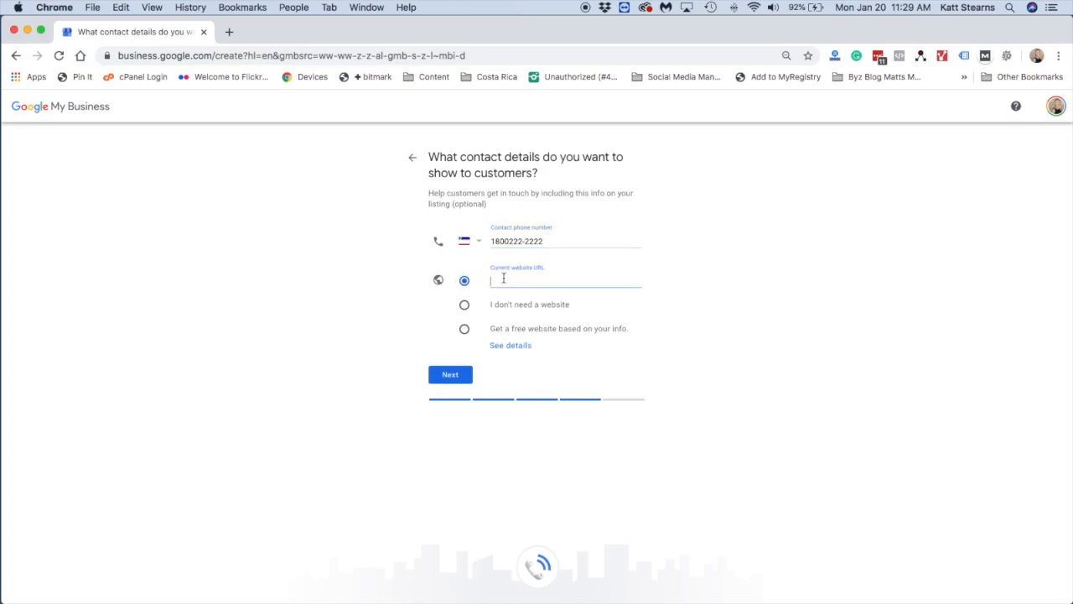
pyautogui.click(465, 305)
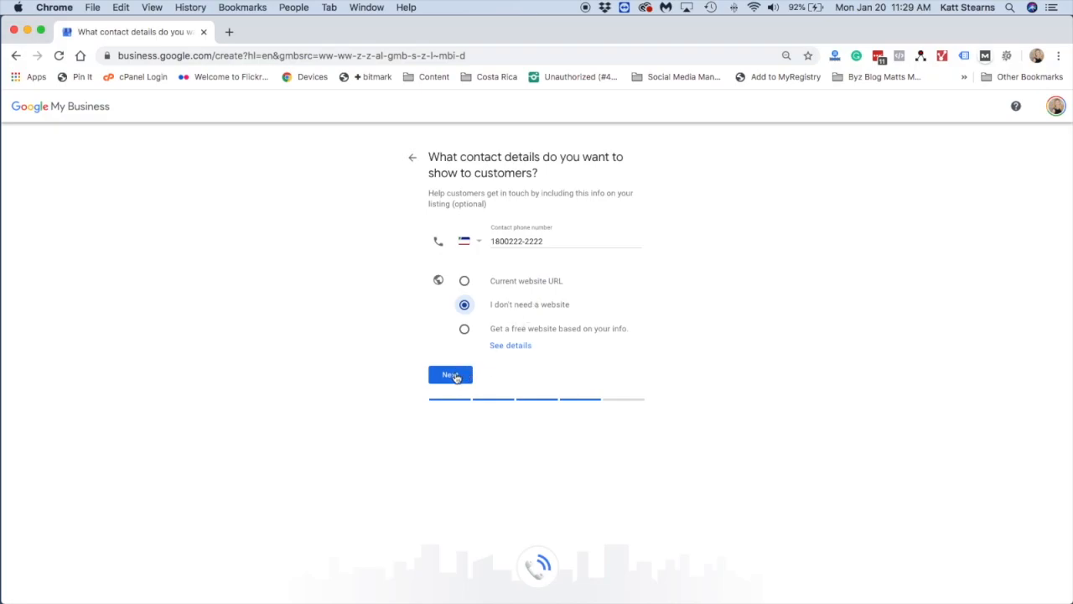
pyautogui.click(455, 377)
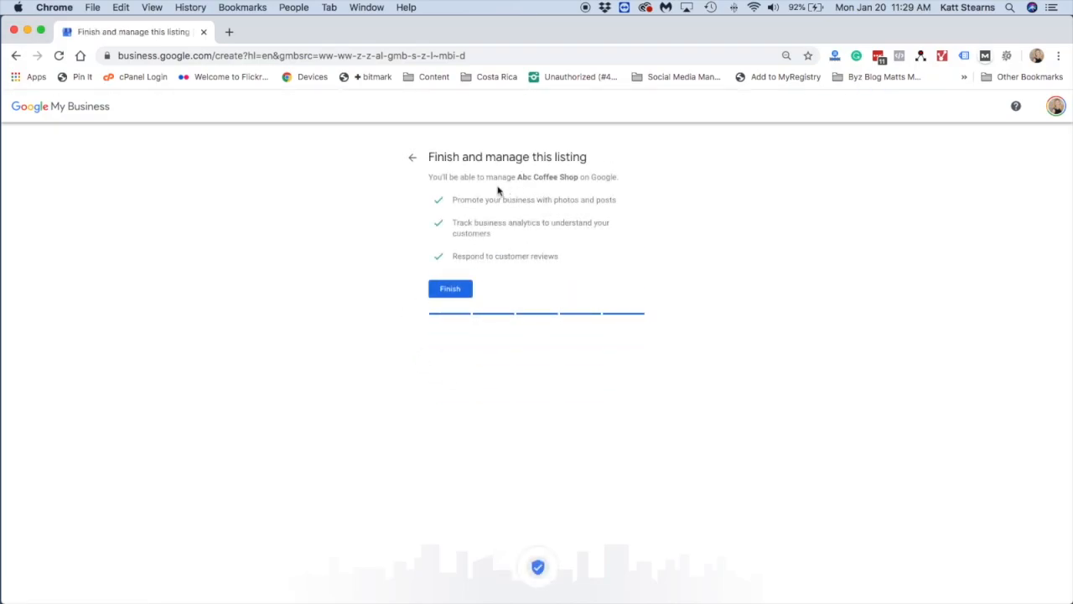
pyautogui.moveTo(430, 177); pyautogui.dragTo(636, 250)
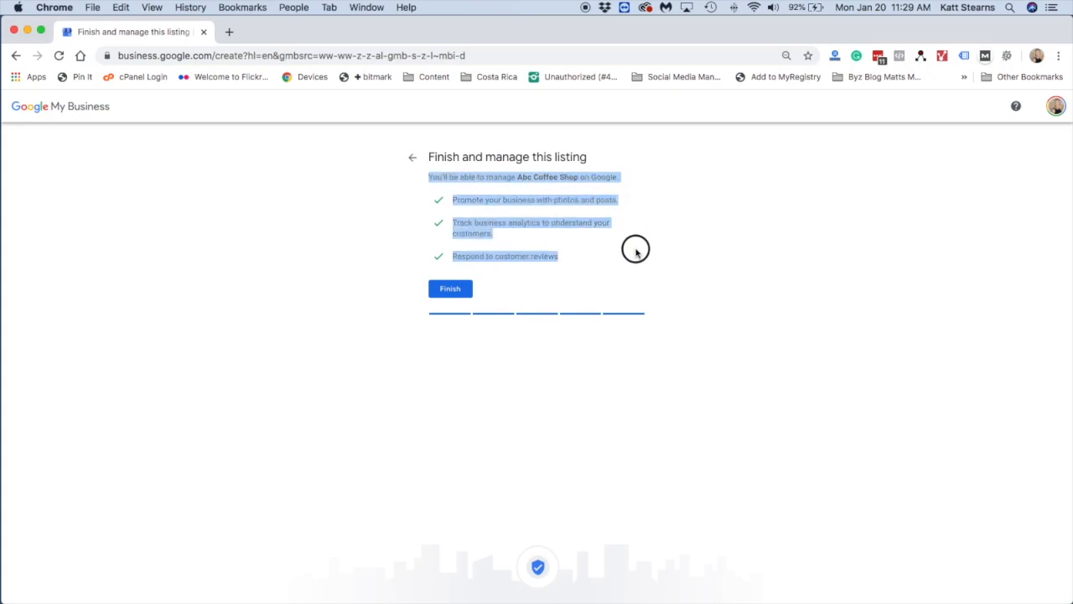